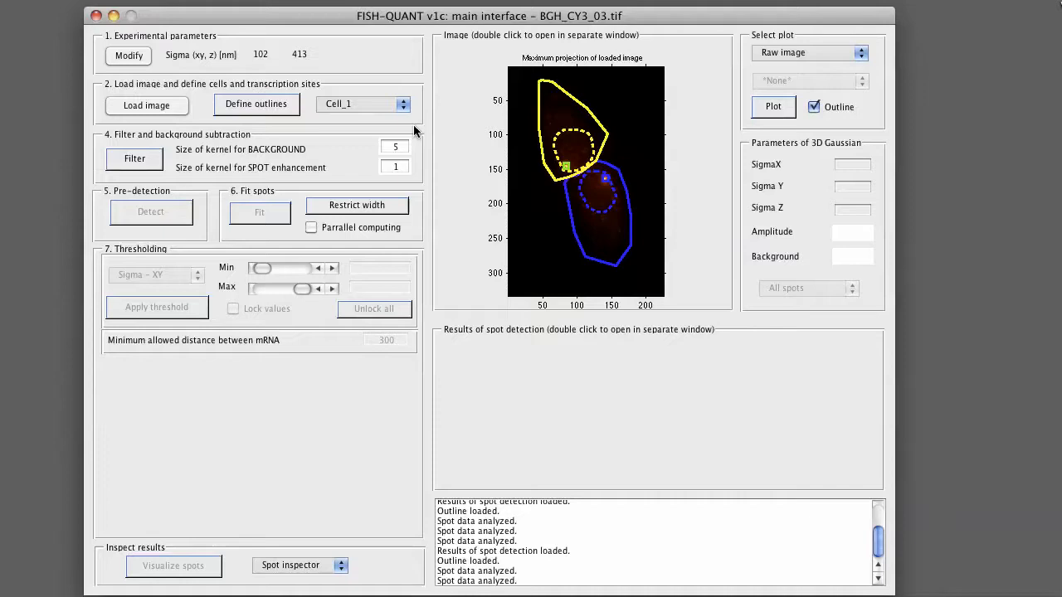
Open the outline designer for BGH_CY3_03.tif with its DAPI image loaded as well, and reposition its window.
click(279, 112)
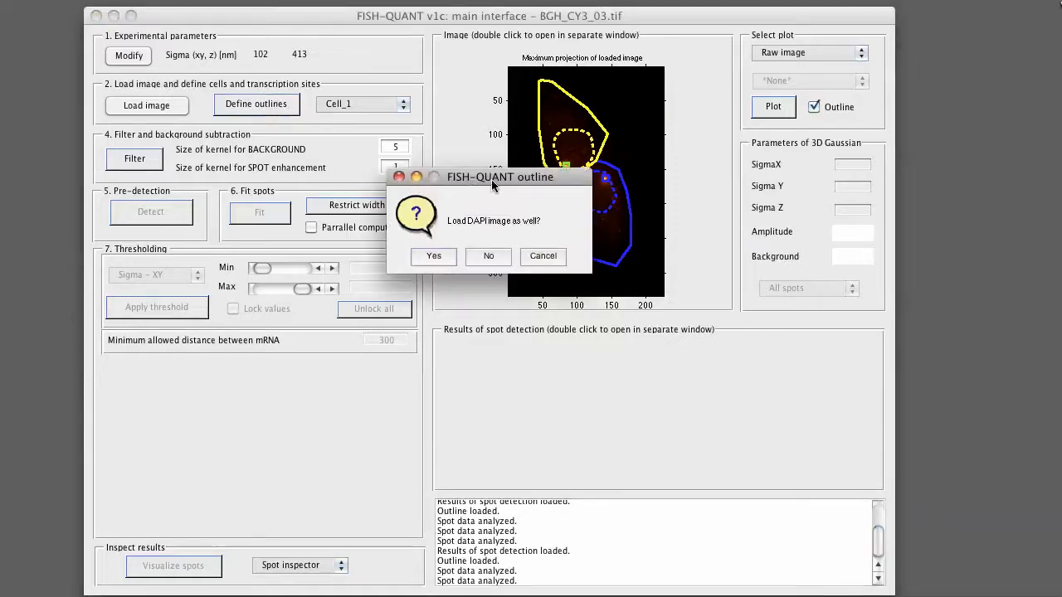
drag(491, 179, 439, 180)
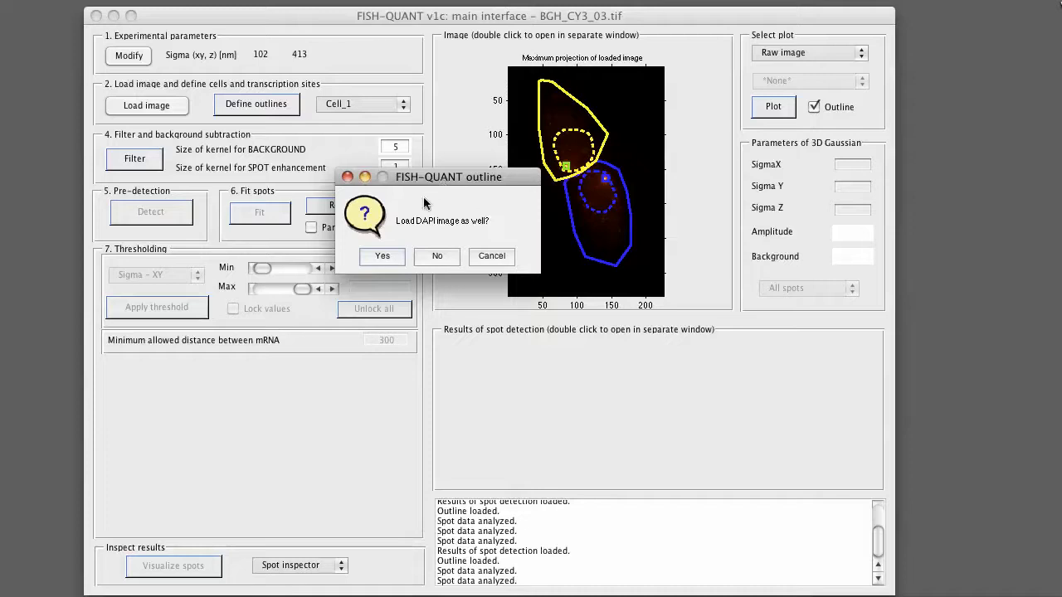
click(381, 255)
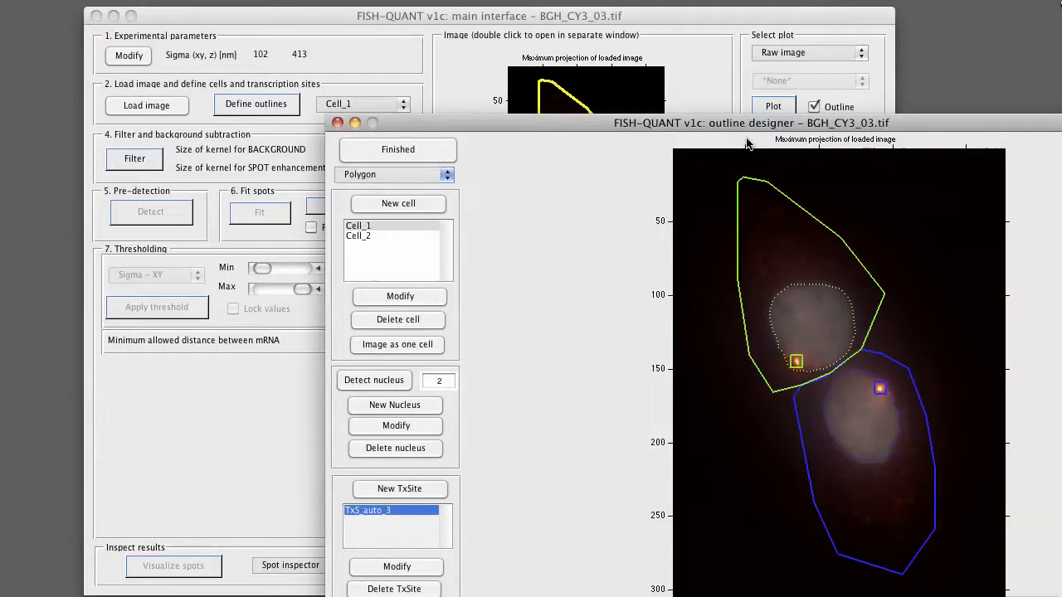
drag(746, 123, 455, 42)
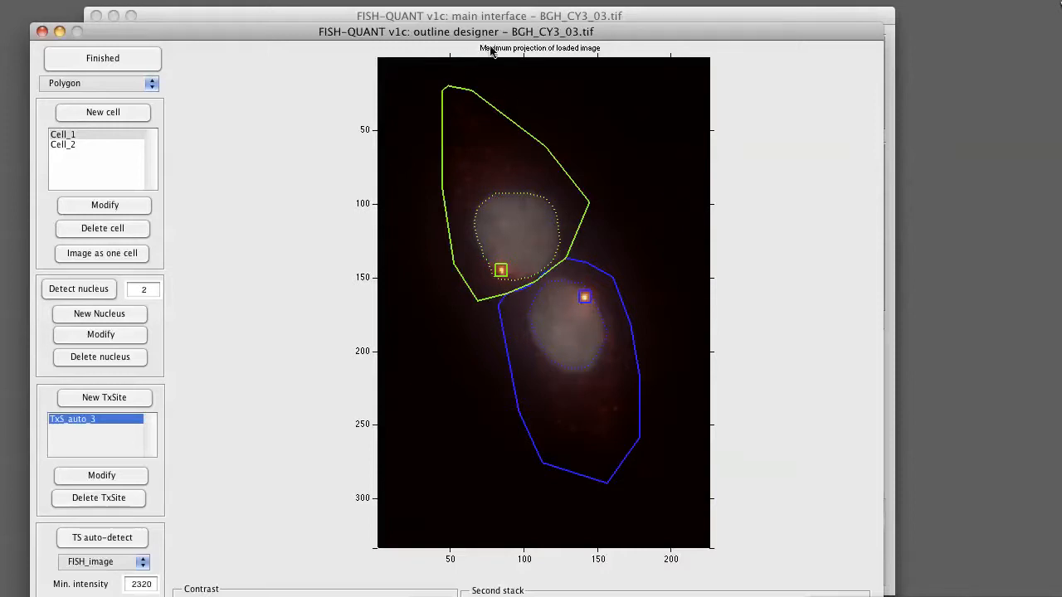
drag(496, 35, 517, 28)
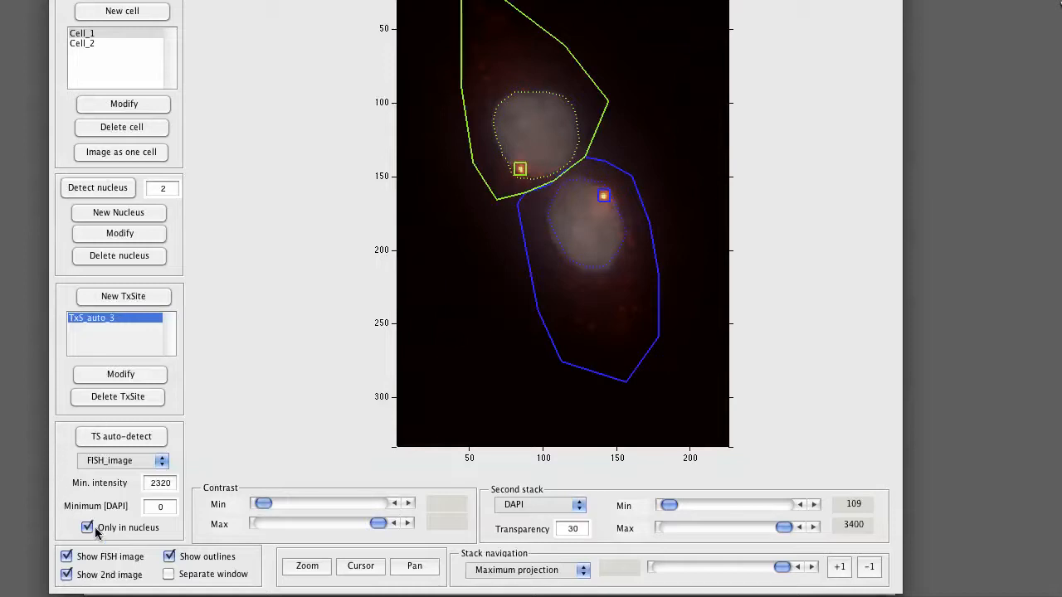
click(162, 467)
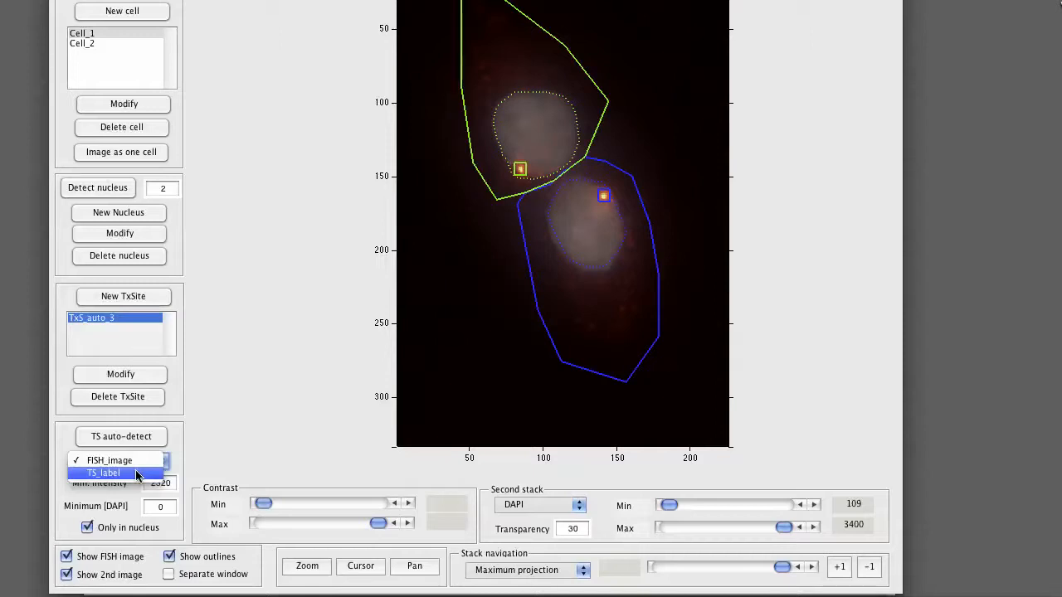
click(199, 439)
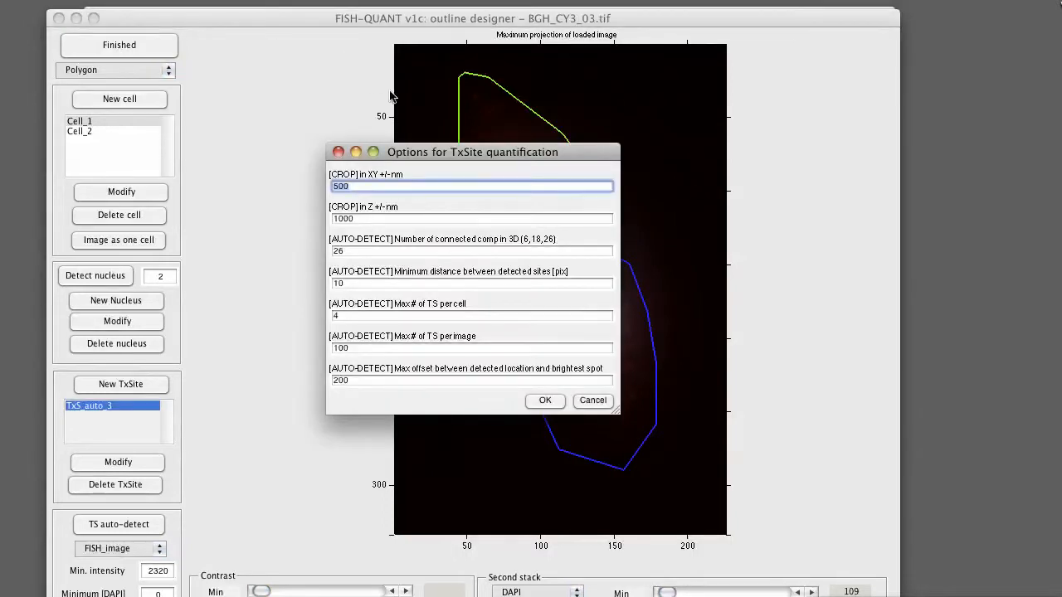
Set the maximum number of auto-detected transcription sites per cell to 20 in the TxSite quantification options.
drag(451, 152, 444, 137)
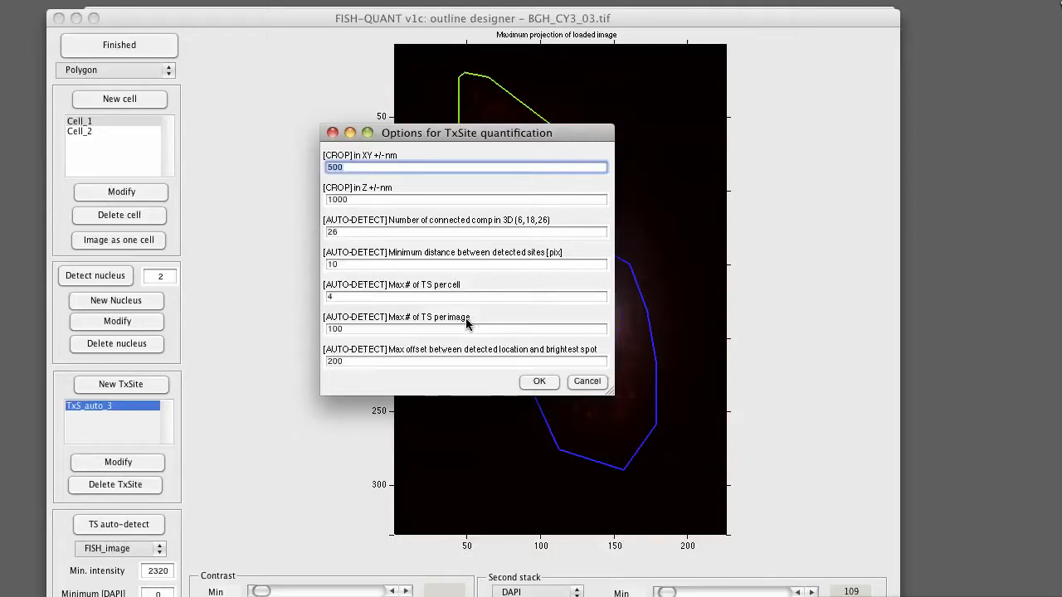
click(387, 327)
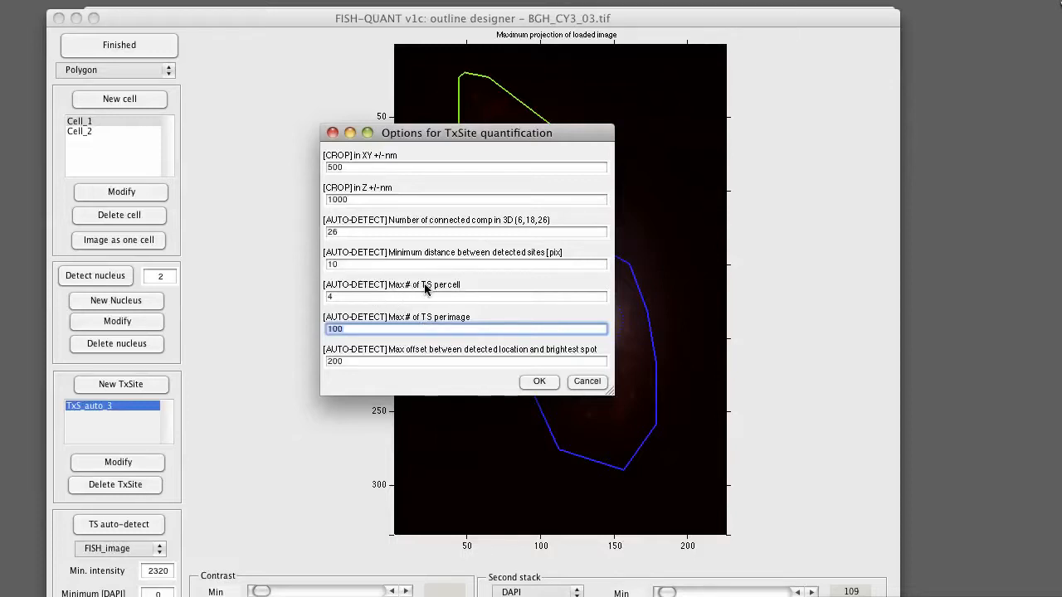
click(354, 299)
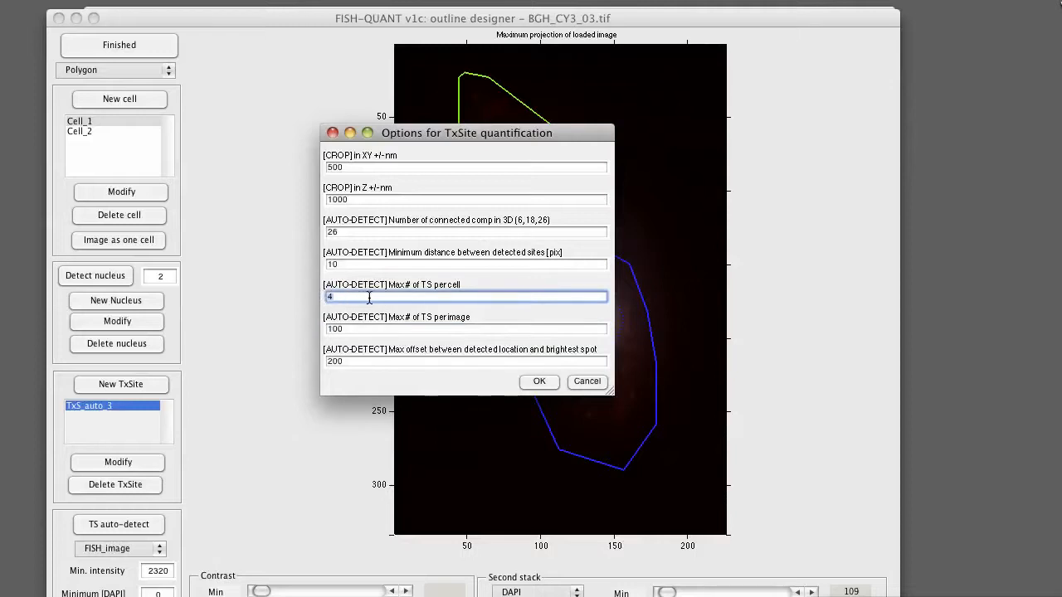
text(20)
click(526, 387)
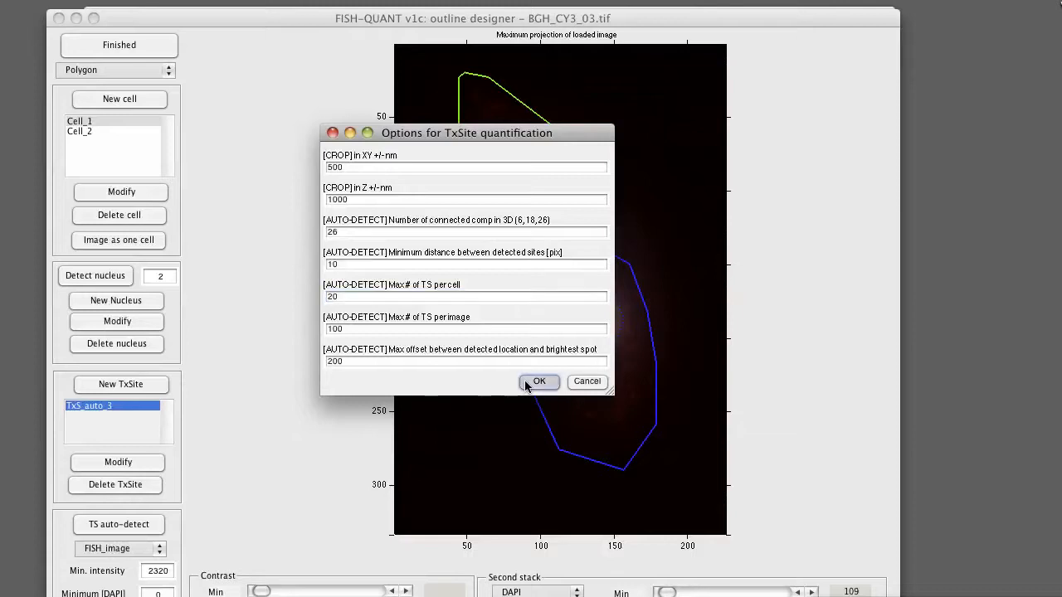
Display only the FISH image without outlines or the second image, enlarged around the two bright transcription sites.
drag(516, 24, 487, 0)
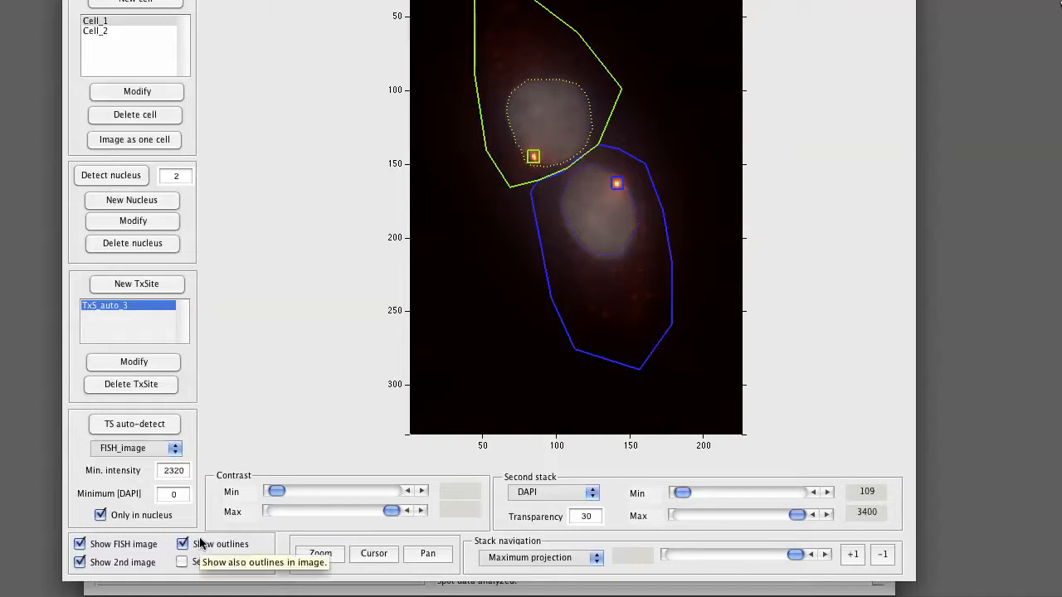
click(138, 565)
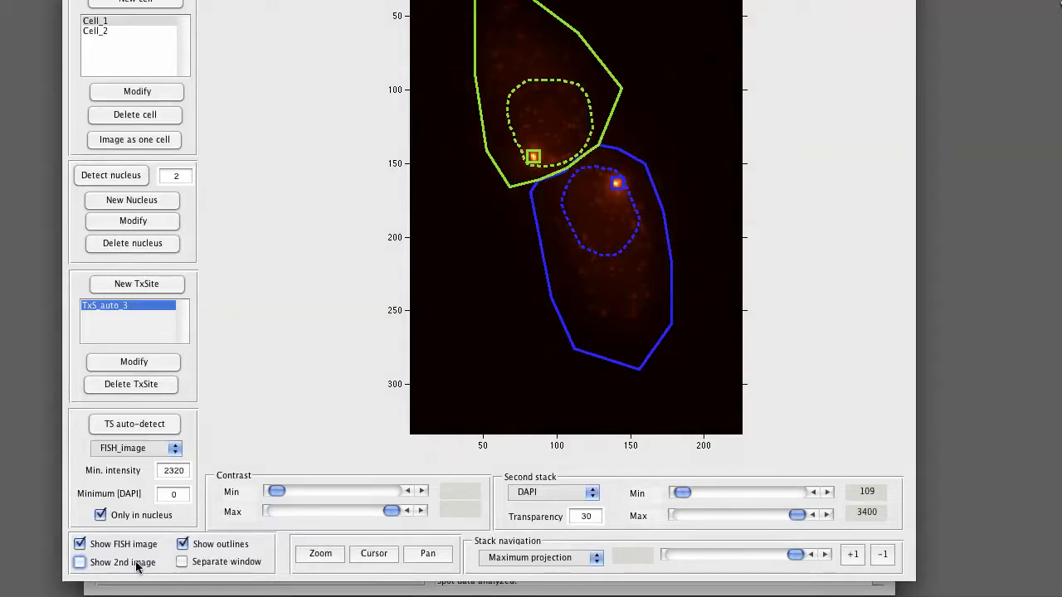
click(183, 545)
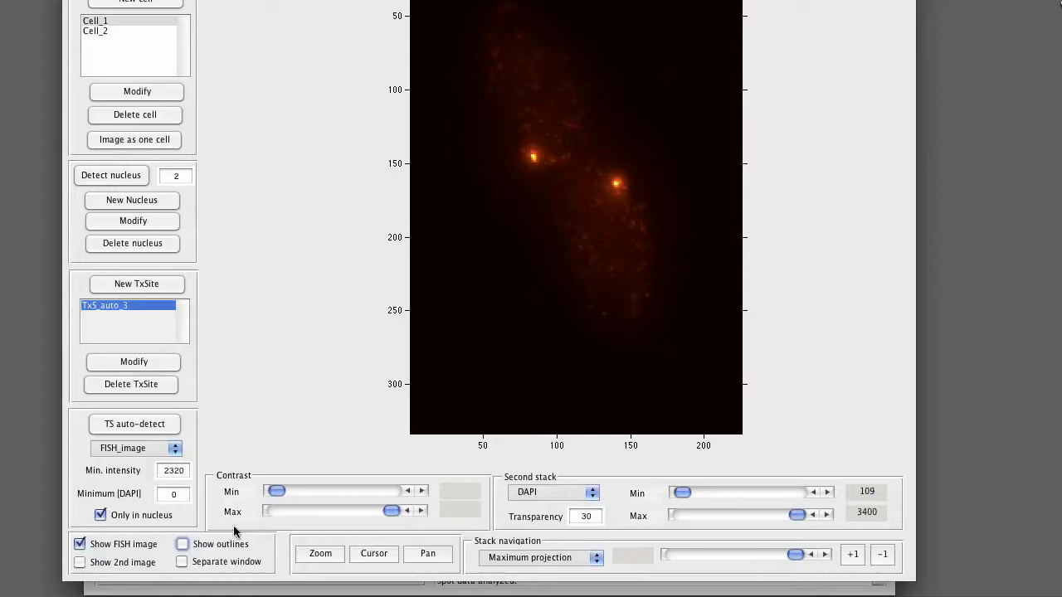
click(334, 555)
click(564, 161)
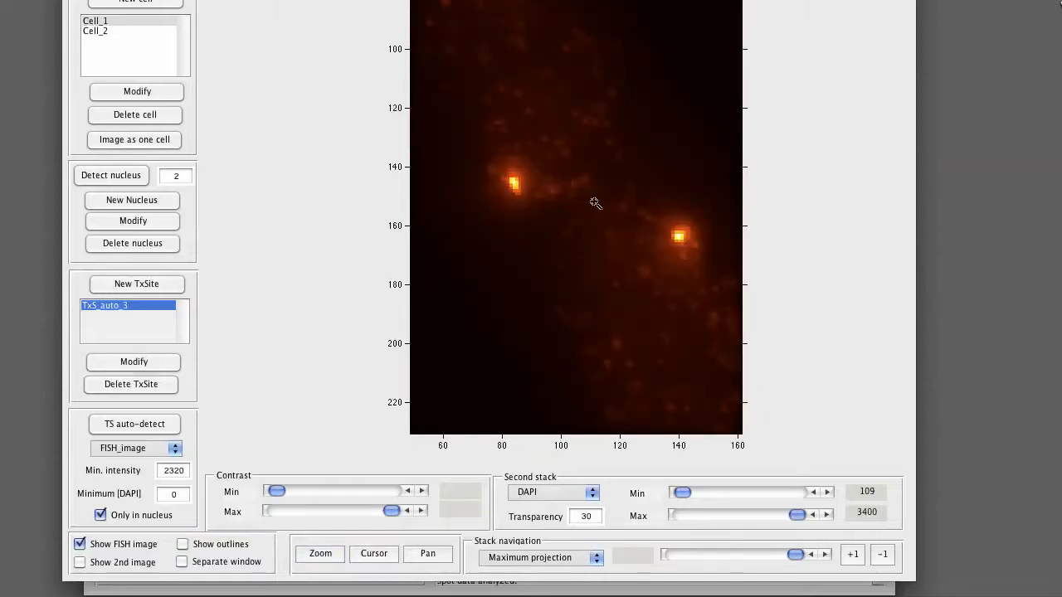
click(427, 554)
drag(573, 334, 592, 274)
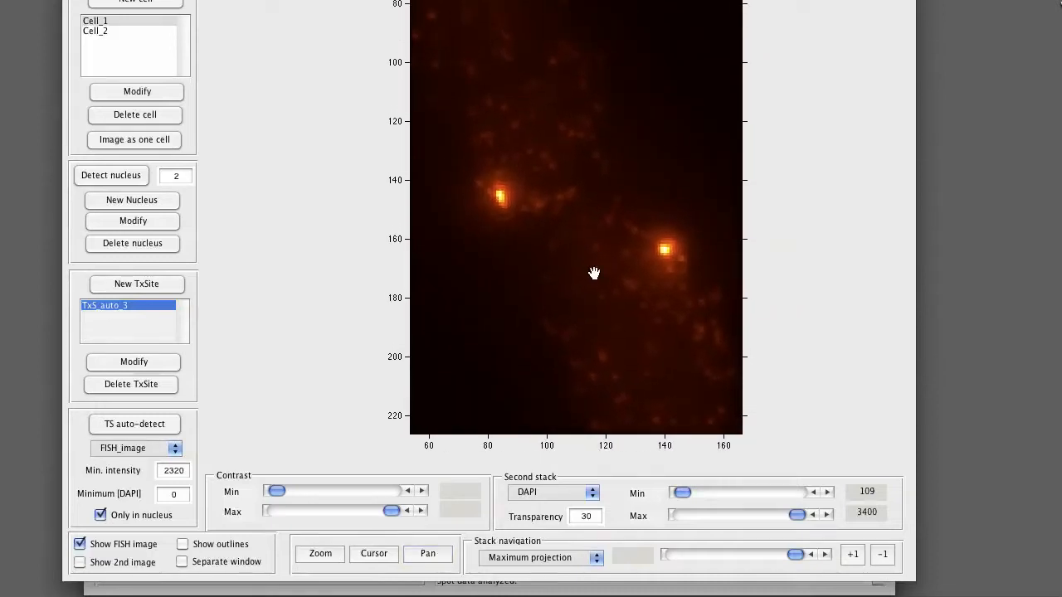
Probe the FISH intensities of several dim spots and of the bright transcription site in the upper cell.
click(380, 558)
click(544, 153)
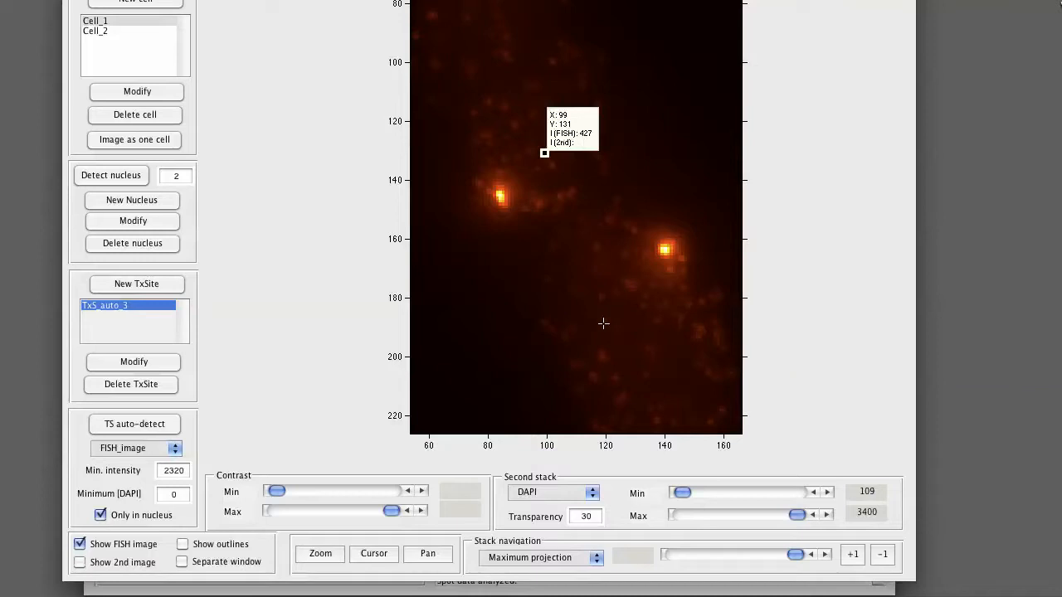
click(603, 358)
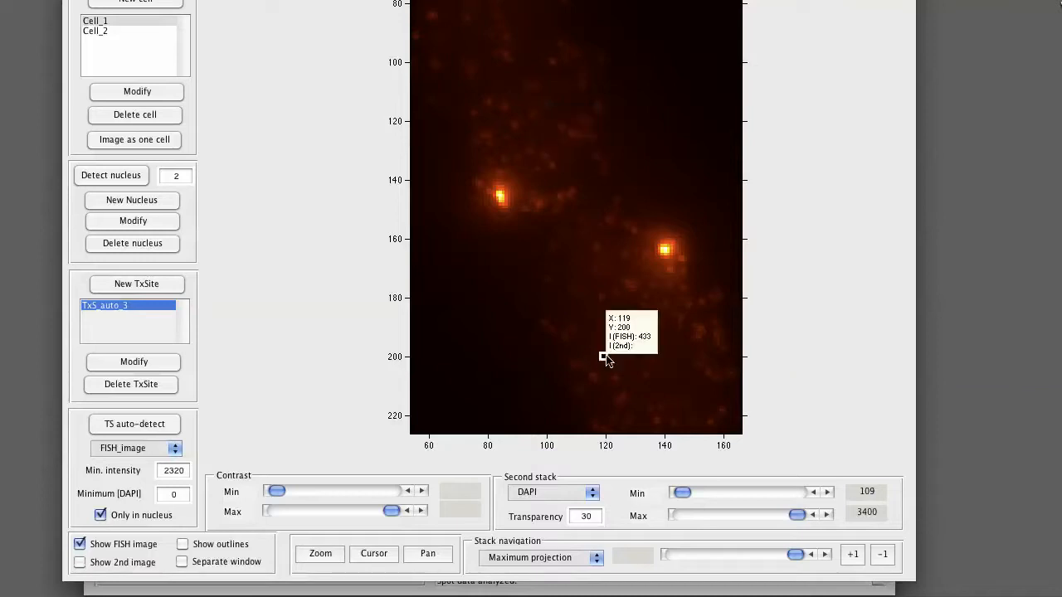
click(537, 203)
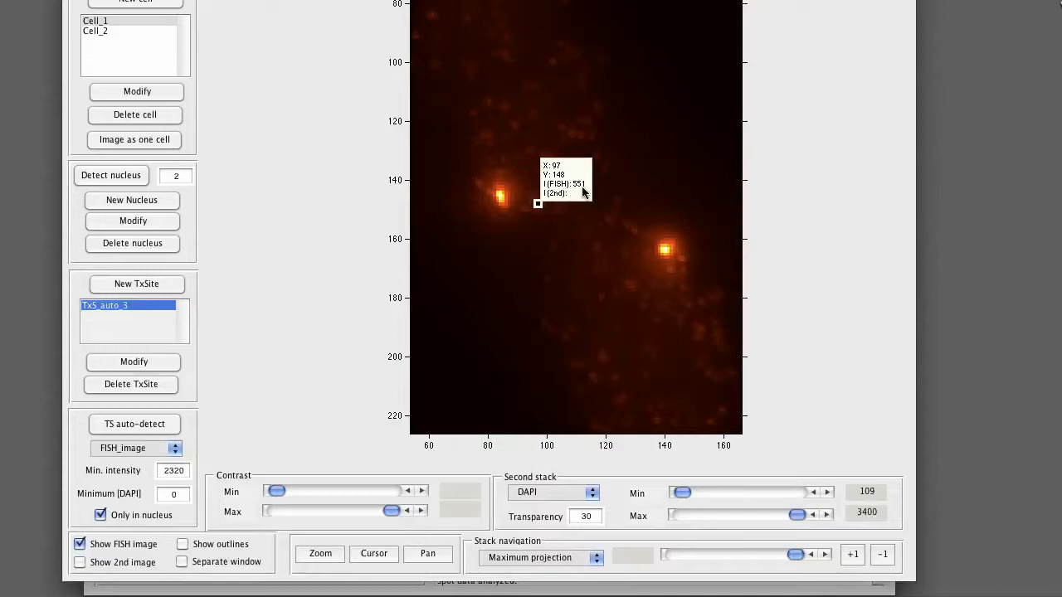
click(700, 328)
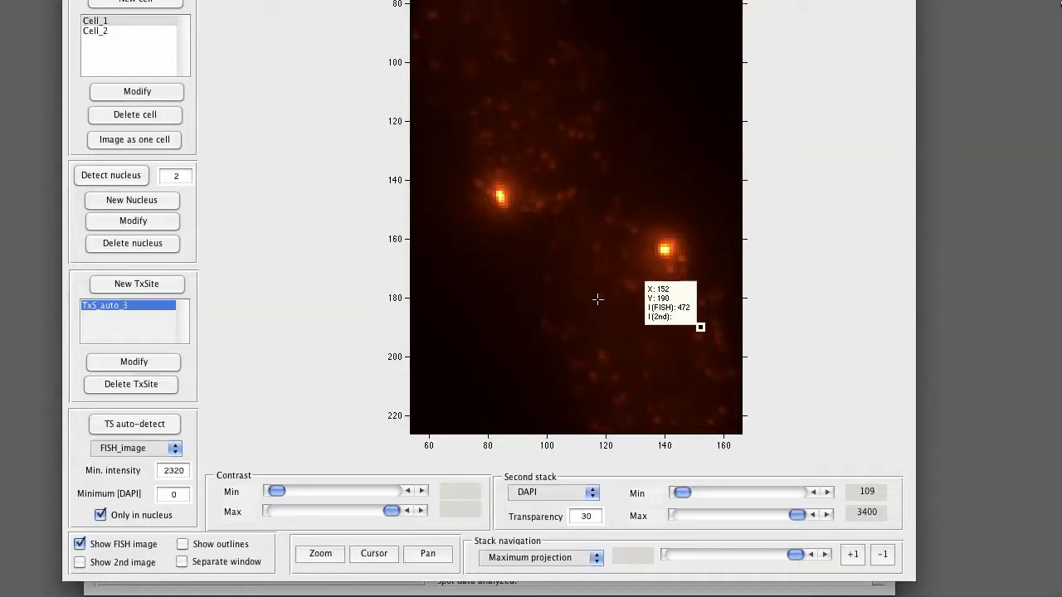
click(499, 194)
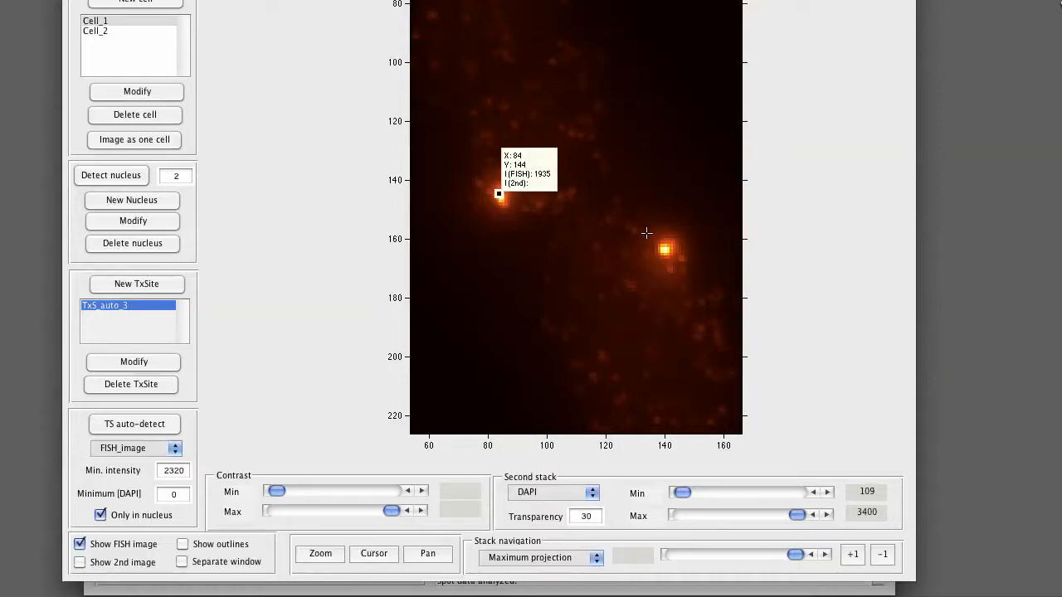
Set the auto-detection minimum intensity to 600 and restore the full image view with outlines and the second image.
double_click(183, 473)
text(600)
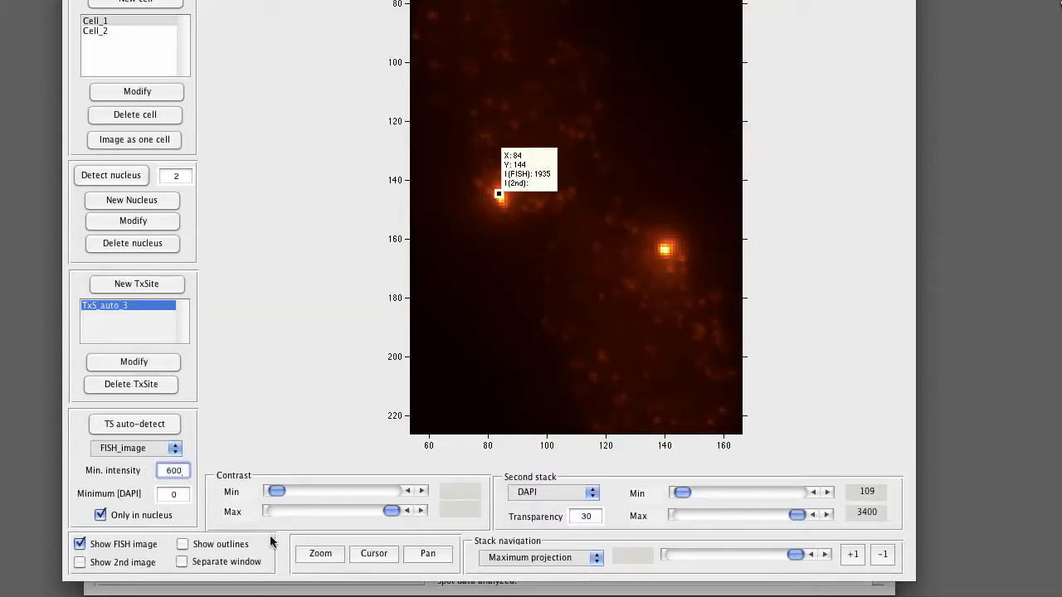
click(320, 553)
shift+click(553, 290)
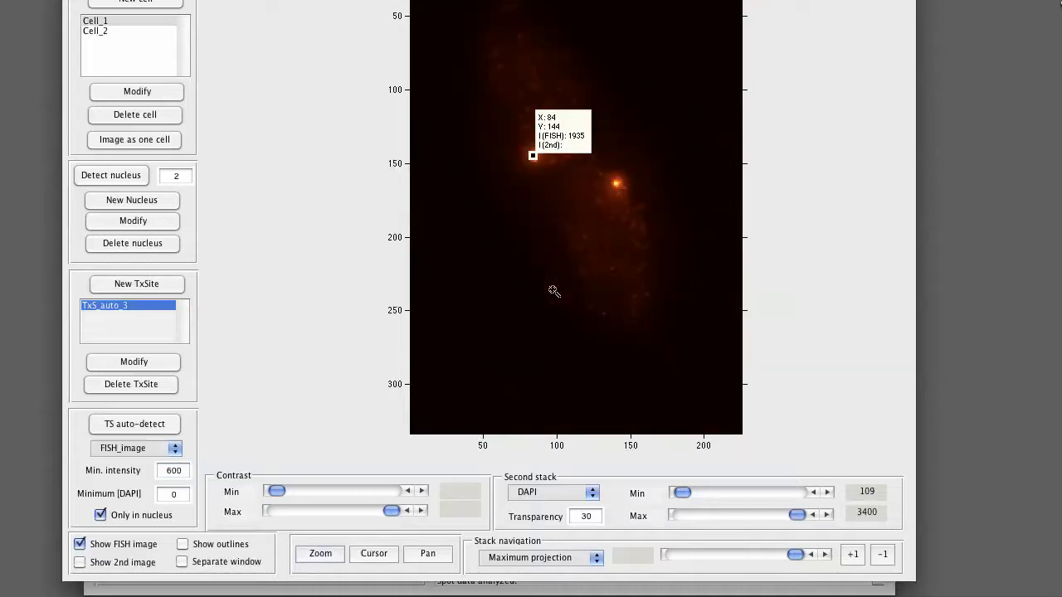
click(189, 546)
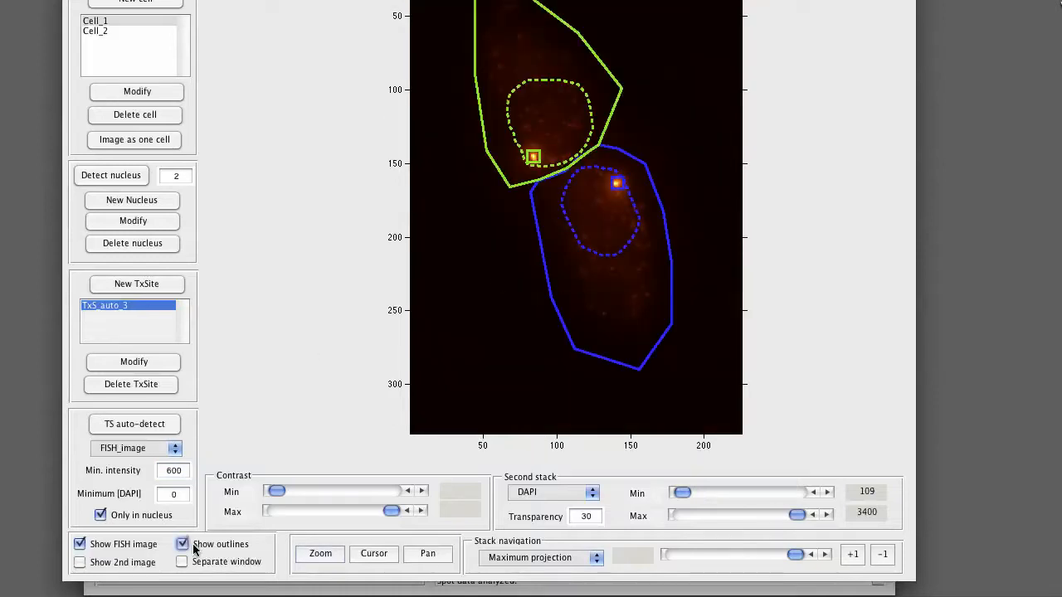
click(137, 566)
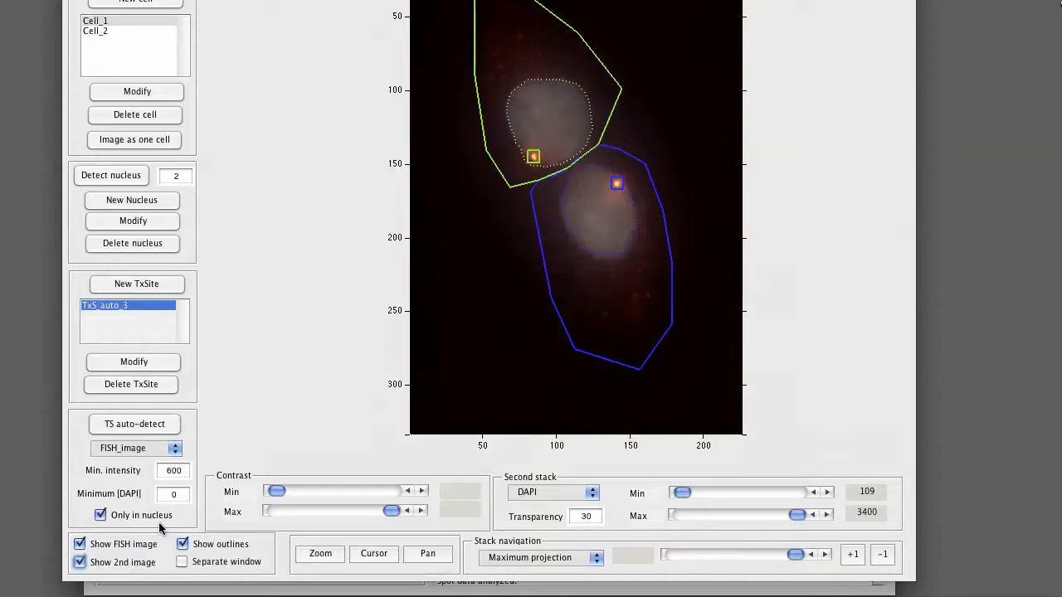
Auto-detect transcription sites in the FISH image using the 600 minimum intensity.
double_click(190, 470)
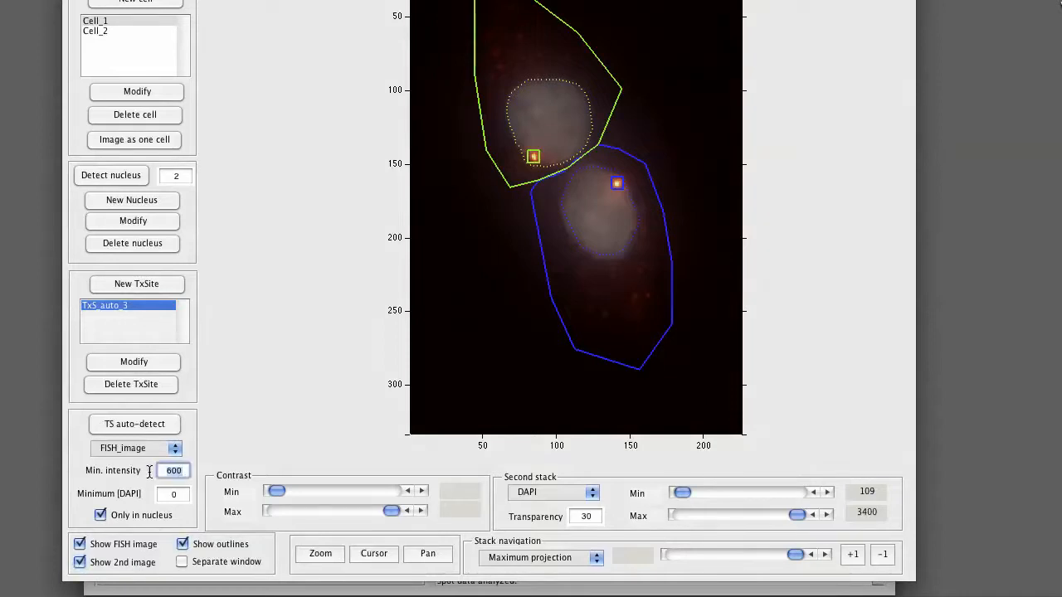
click(164, 427)
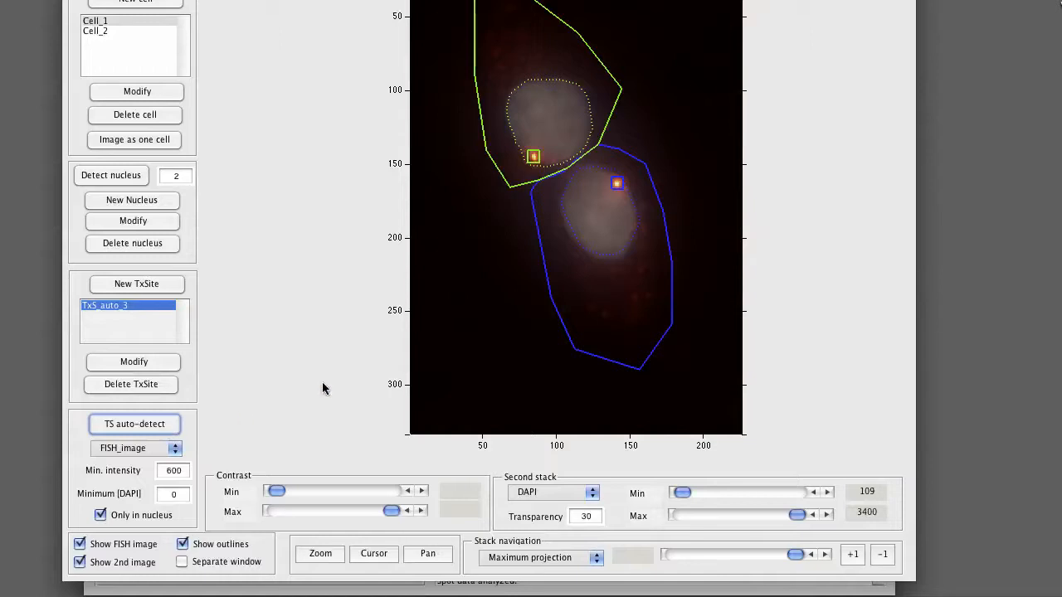
Set the minimum intensity to 400 and auto-detect the transcription sites within the nuclei.
double_click(184, 472)
text(50)
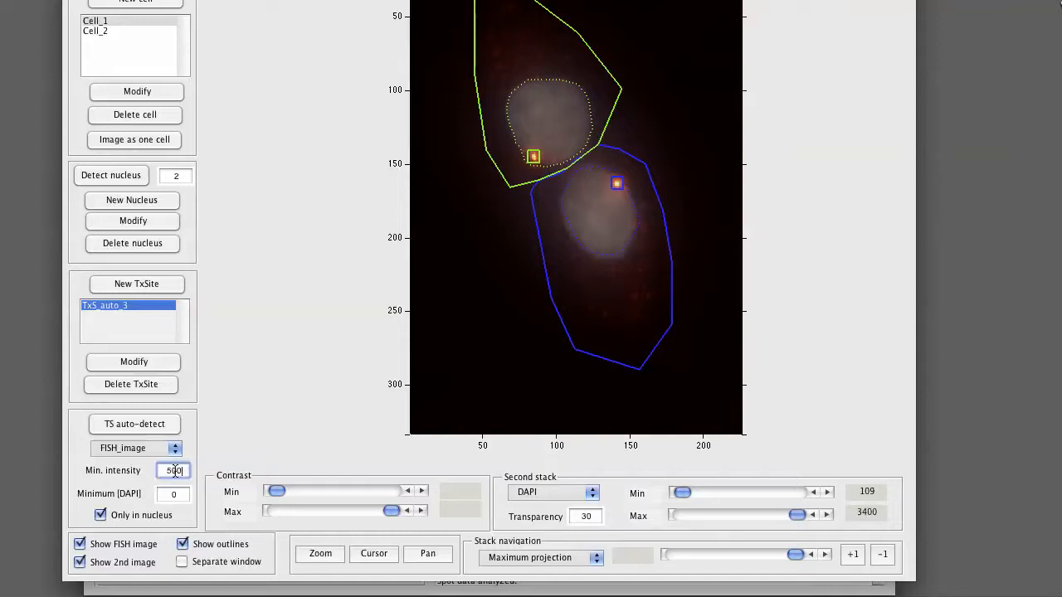
double_click(170, 471)
text(400)
click(135, 426)
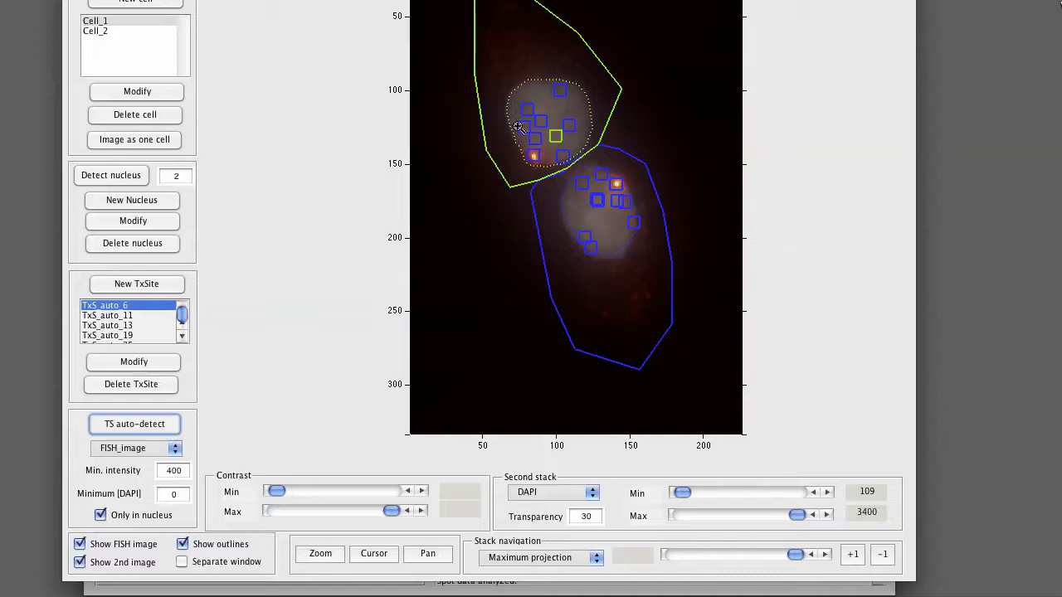
Turn off the nucleus-only restriction and rerun the automatic transcription site detection.
click(123, 519)
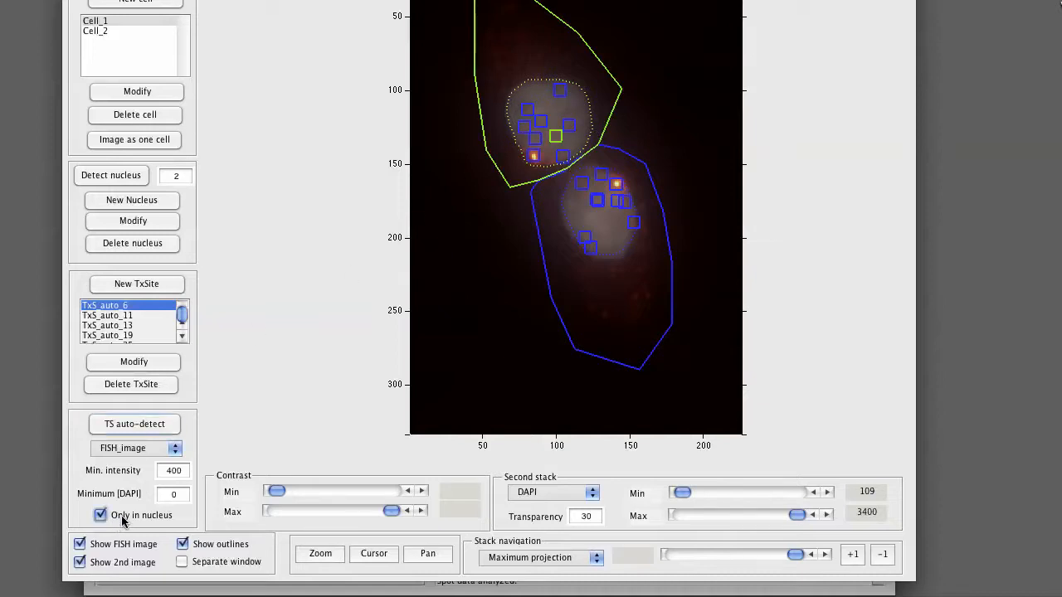
click(152, 428)
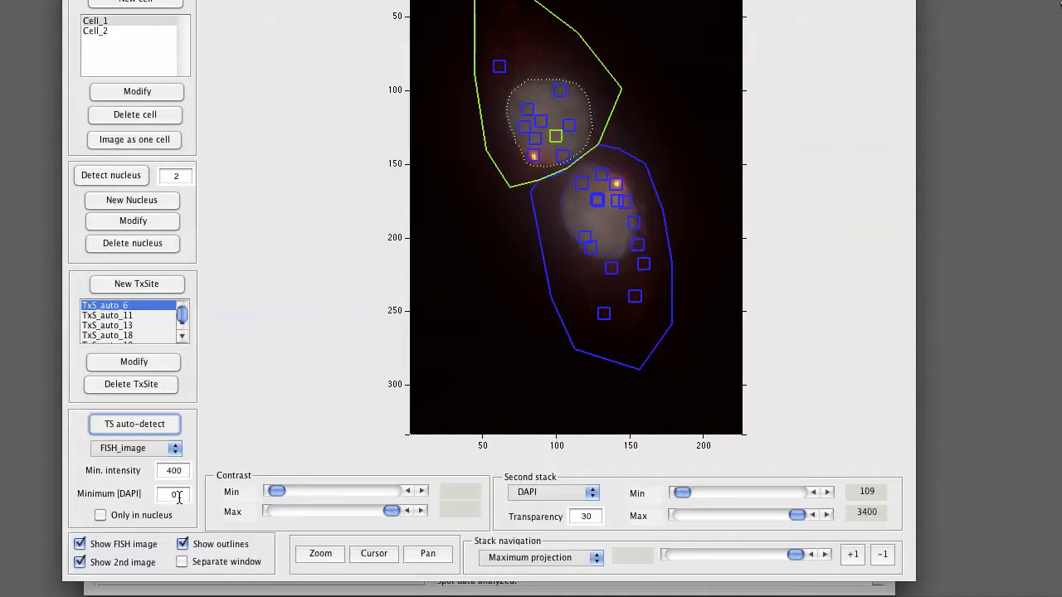
Display only the DAPI image without outlines and probe its intensity at the lower edge of the upper nucleus.
click(131, 550)
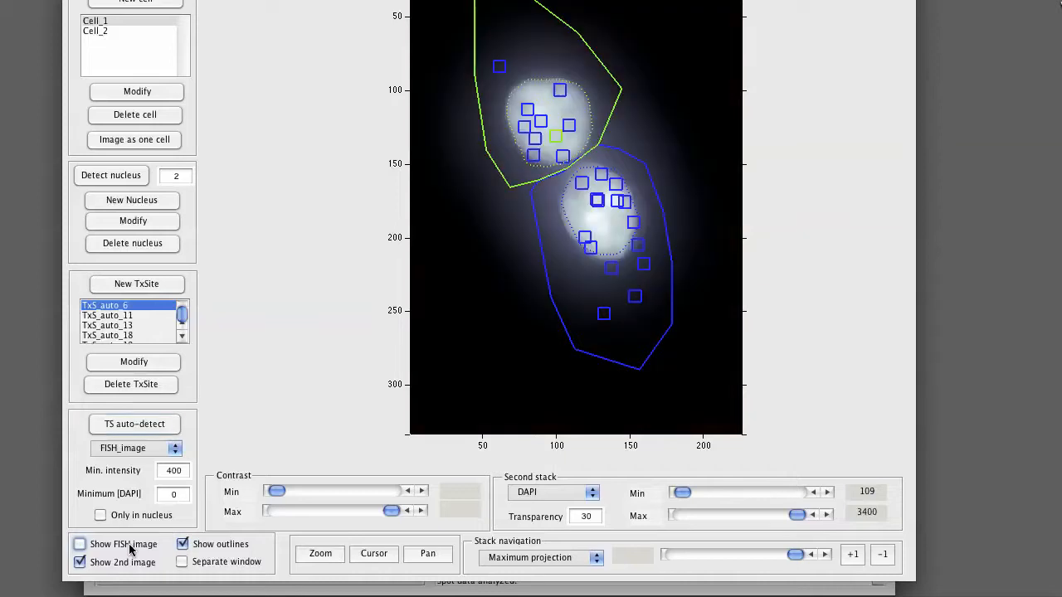
click(183, 545)
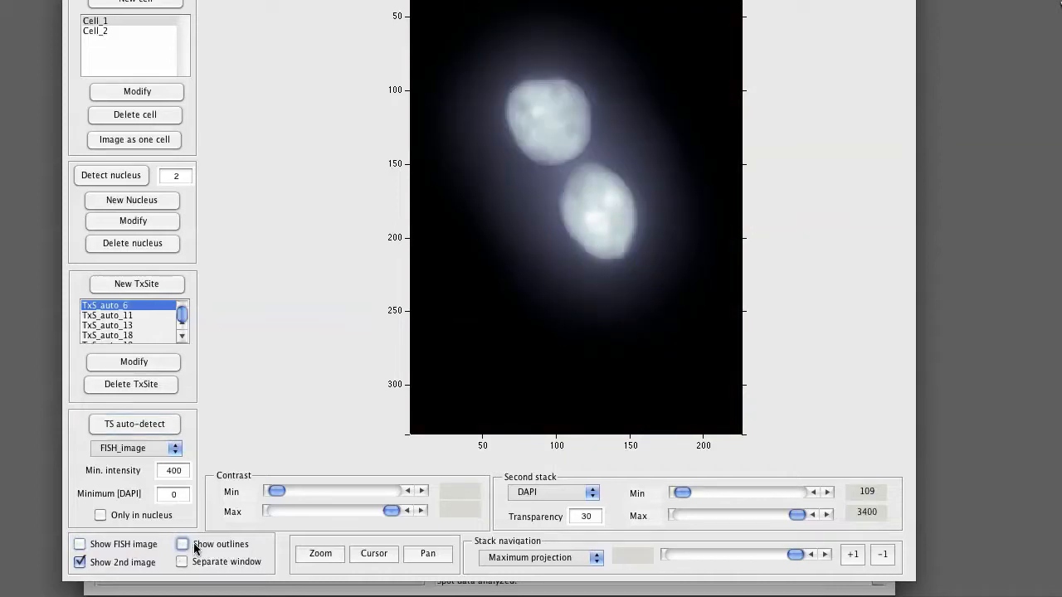
click(373, 556)
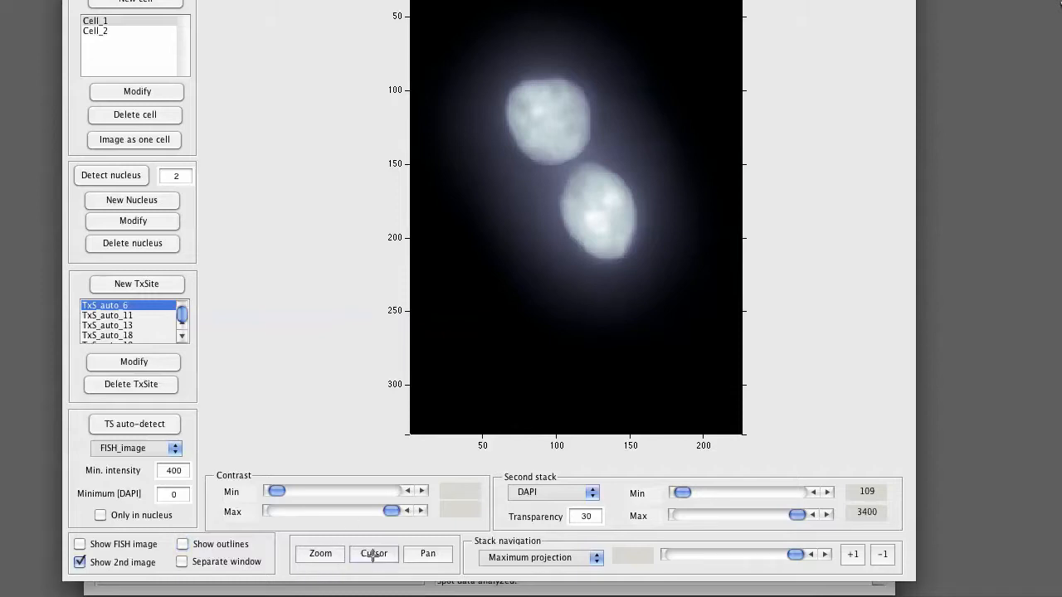
click(535, 153)
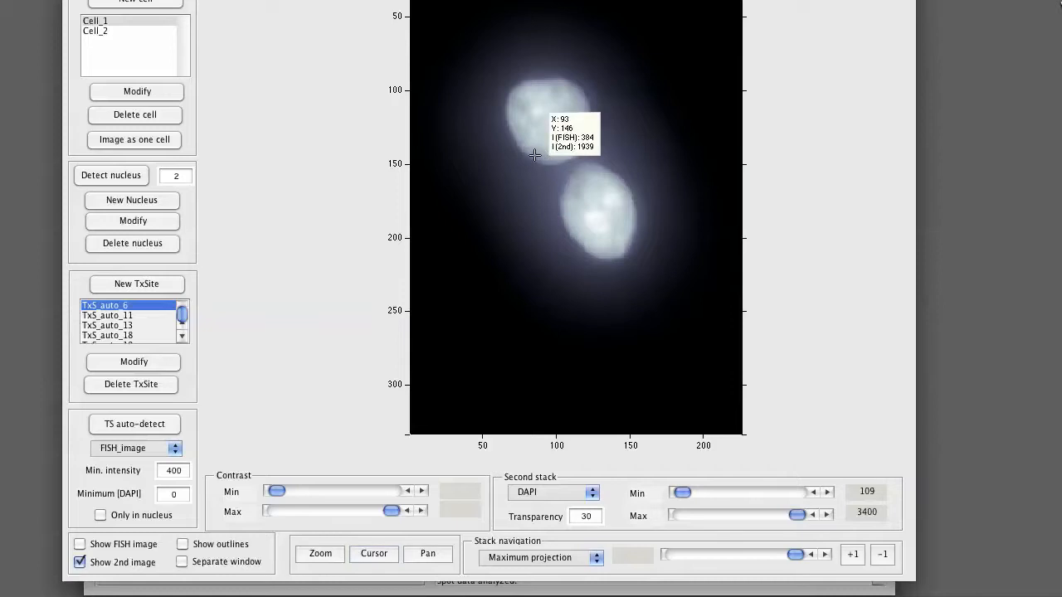
Probe the DAPI intensity at several points along the edges of the upper and lower nuclei.
click(542, 159)
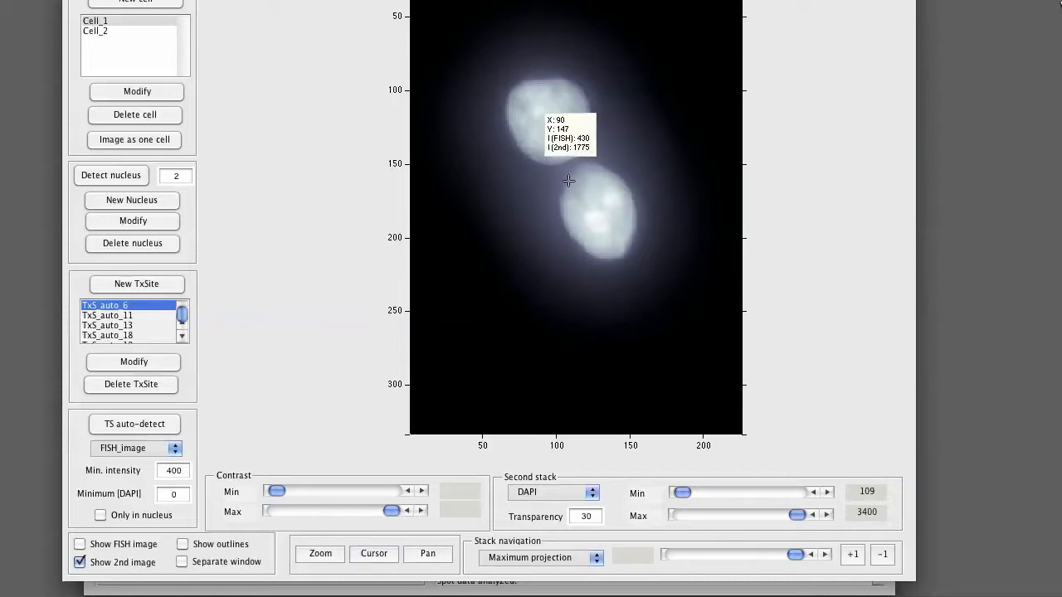
click(574, 185)
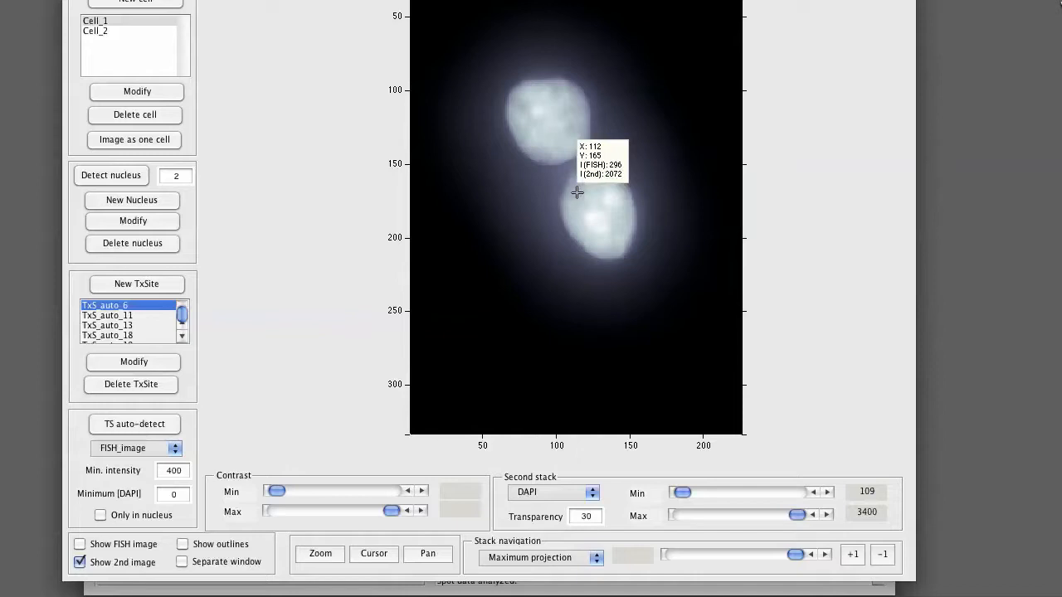
click(570, 206)
click(564, 192)
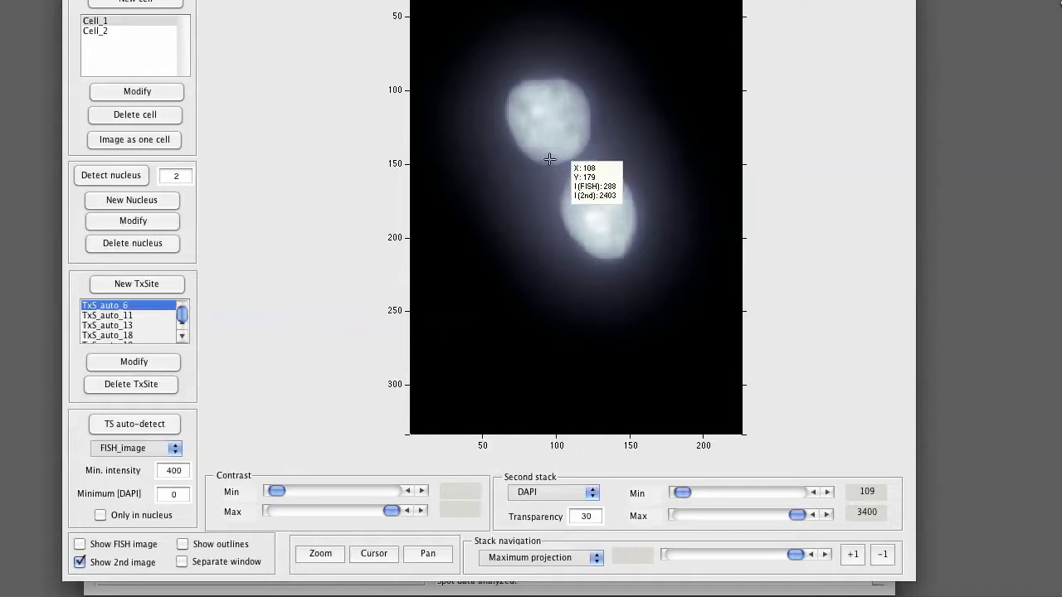
click(548, 159)
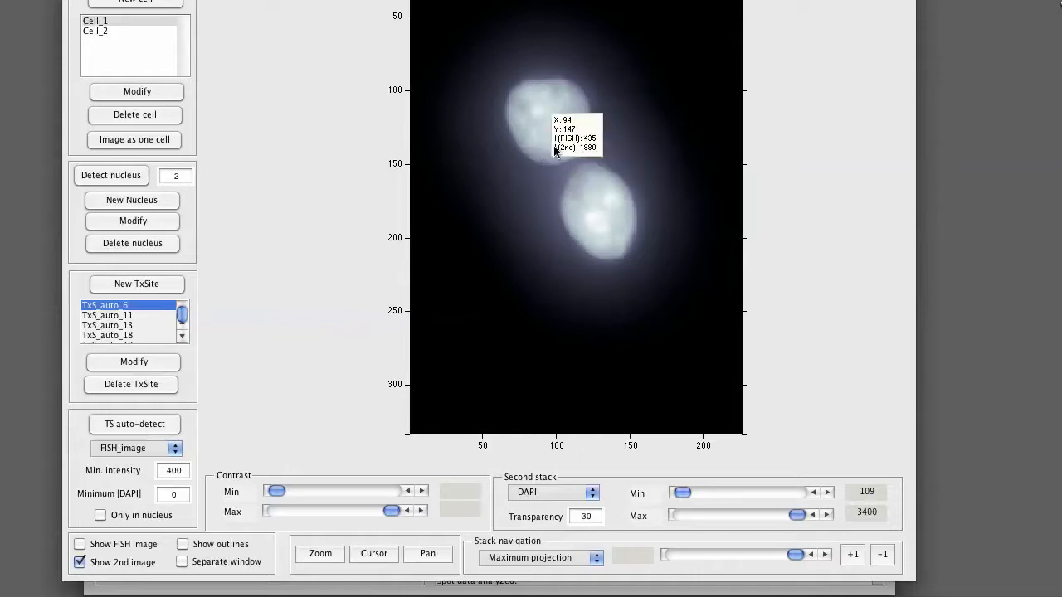
click(572, 87)
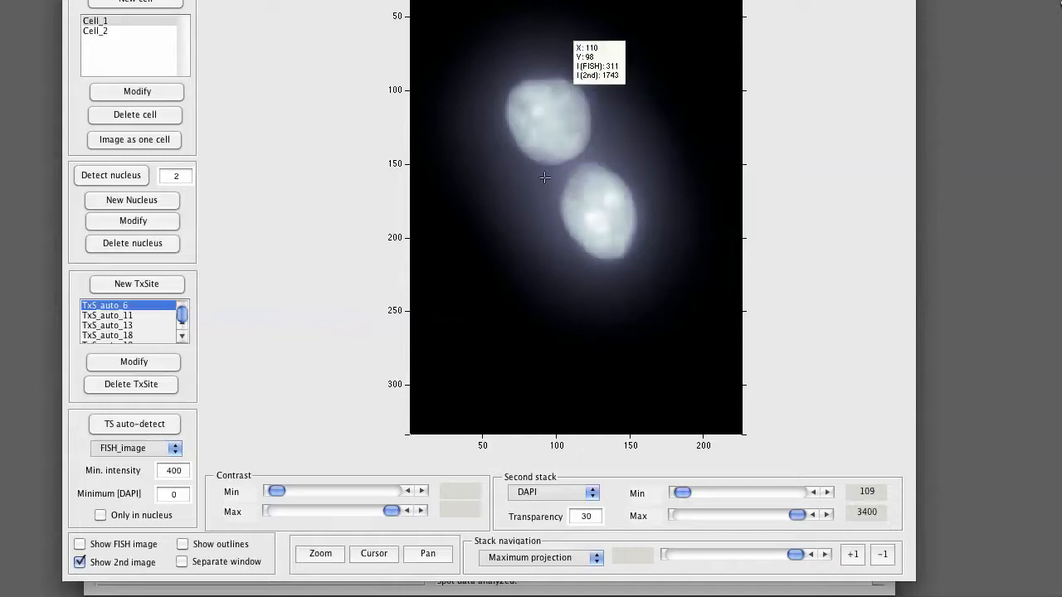
Compare the DAPI intensity in the background above the upper nucleus with the intensity inside that nucleus.
click(508, 54)
click(523, 67)
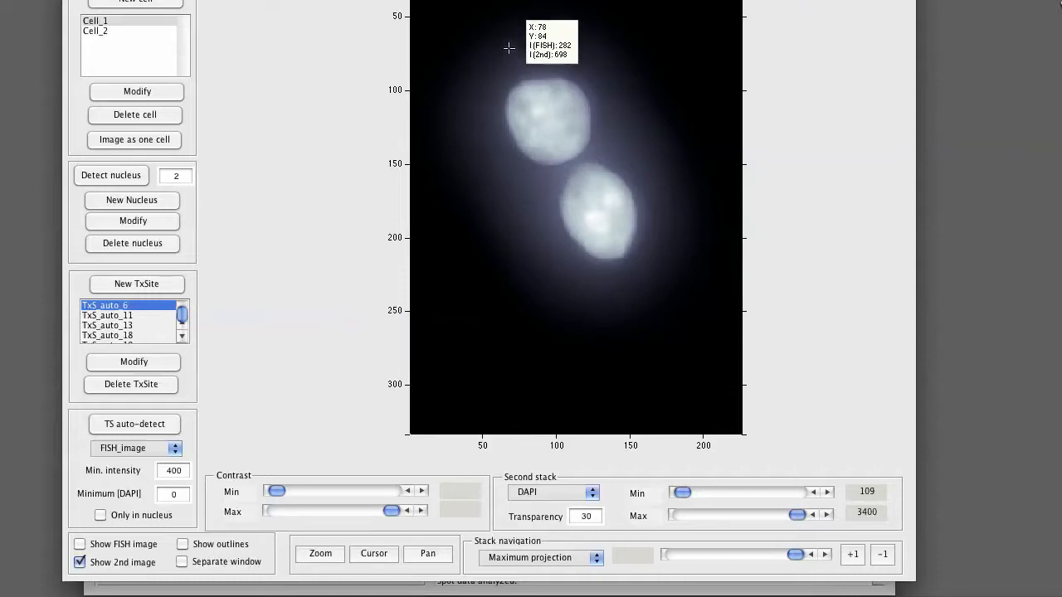
click(508, 47)
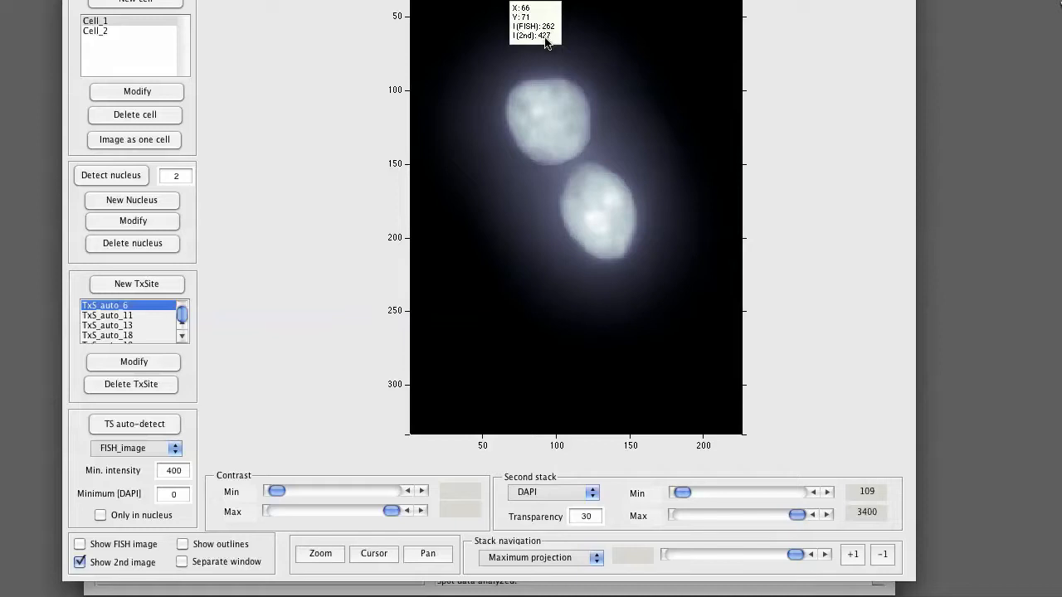
click(513, 73)
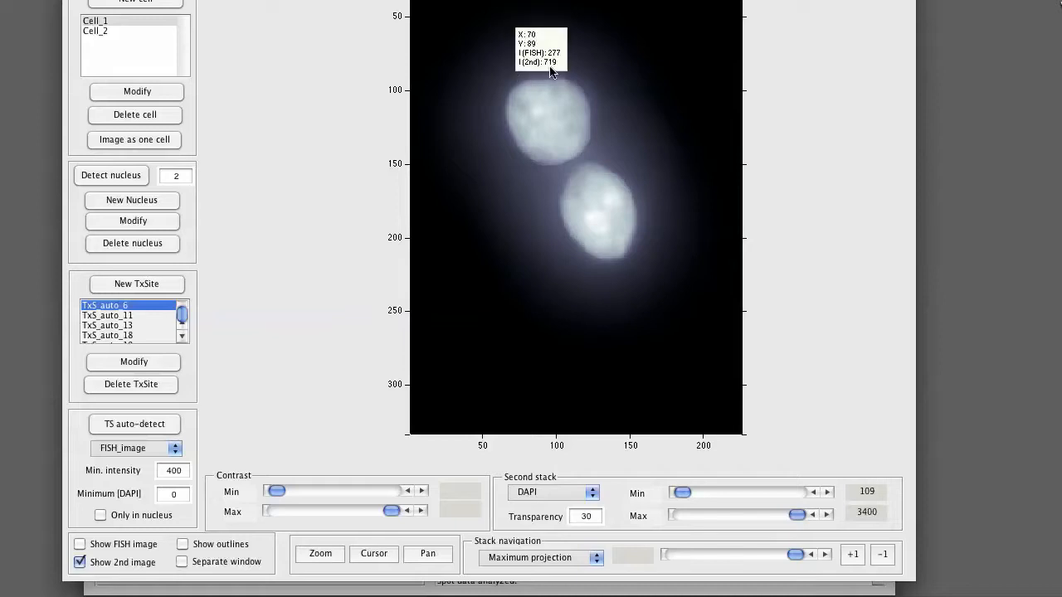
click(551, 110)
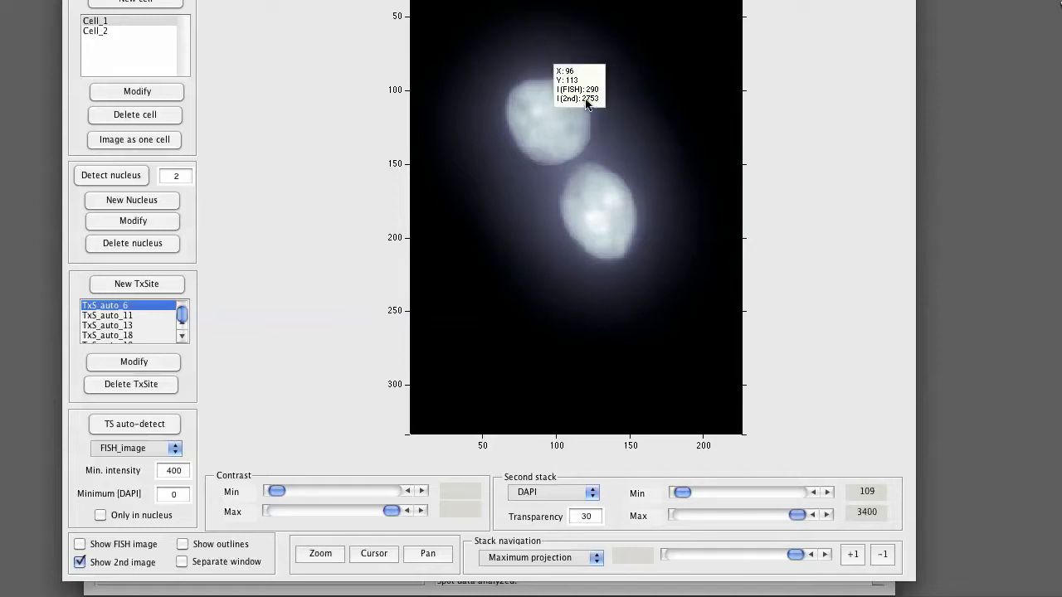
Set the minimum DAPI to 1500, show the FISH image and outlines again, and auto-detect the transcription sites.
click(182, 498)
click(80, 544)
click(200, 550)
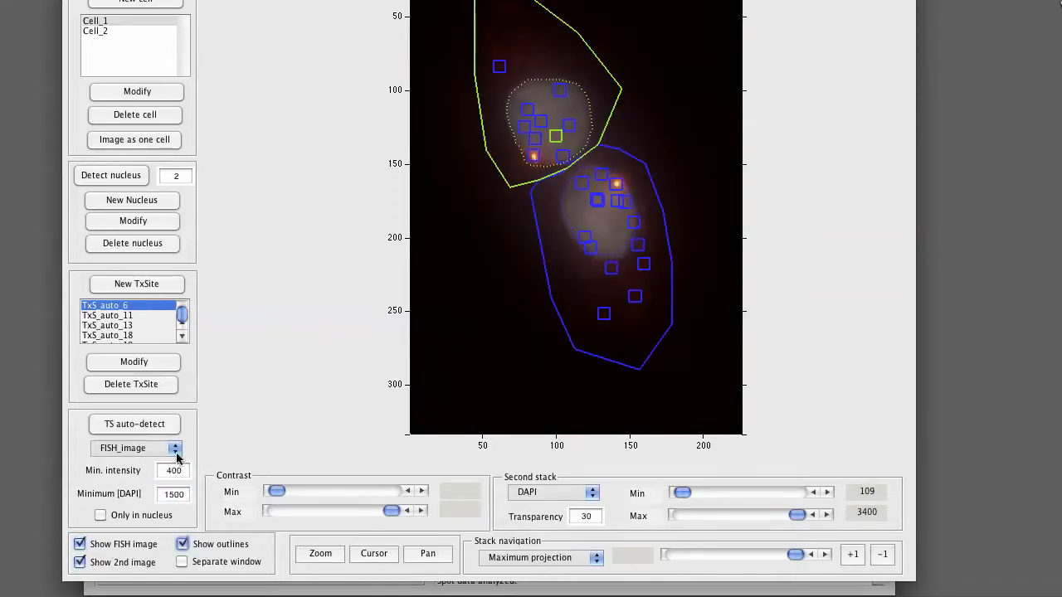
click(164, 426)
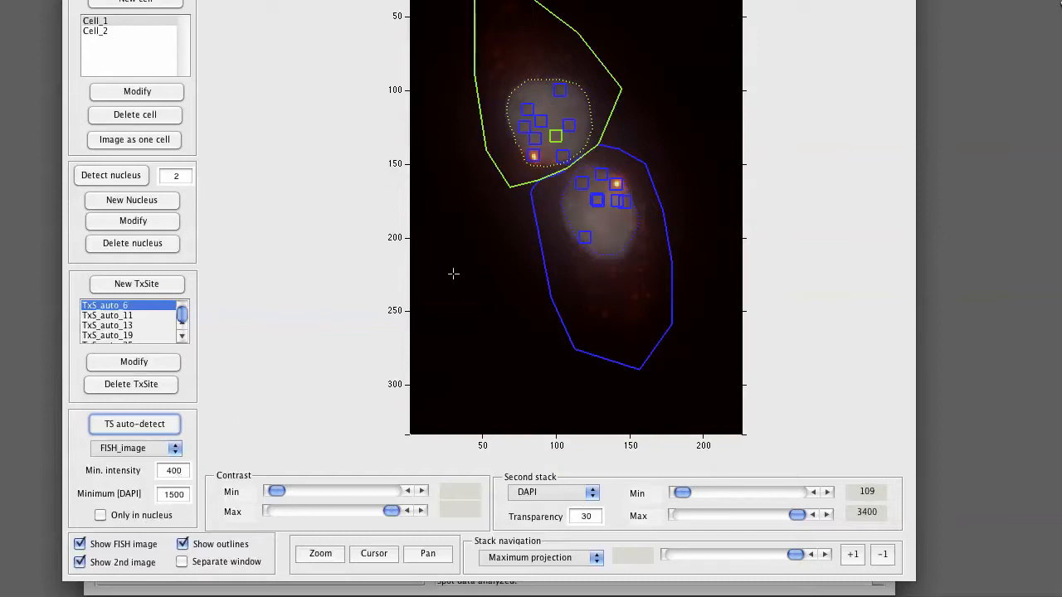
Set the minimum intensity to 600 and rerun the automatic transcription site detection with the DAPI threshold.
click(173, 470)
key(BackSpace)
key(BackSpace)
key(BackSpace)
text(600)
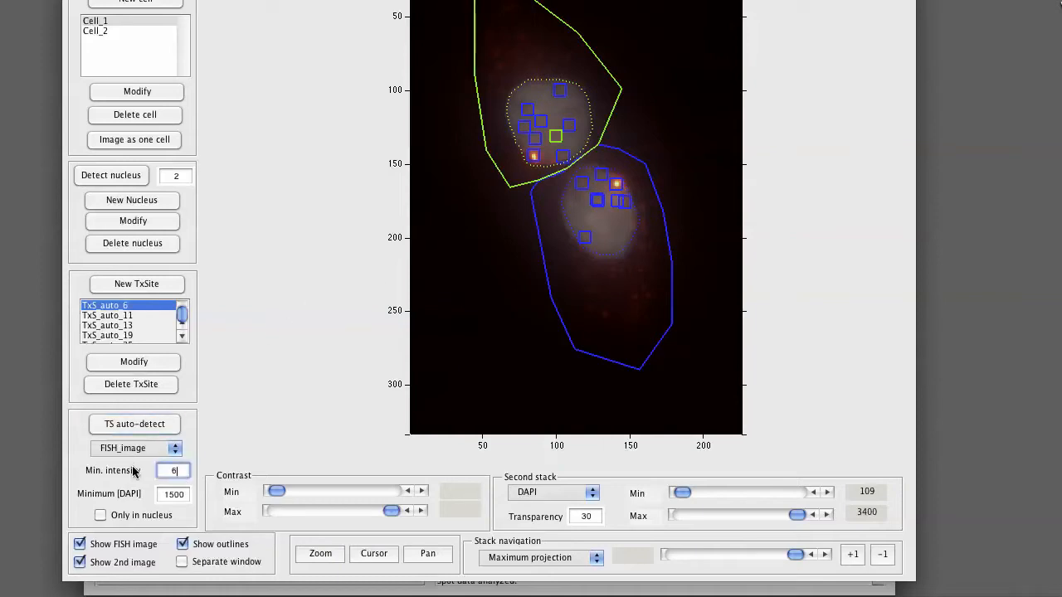
click(155, 429)
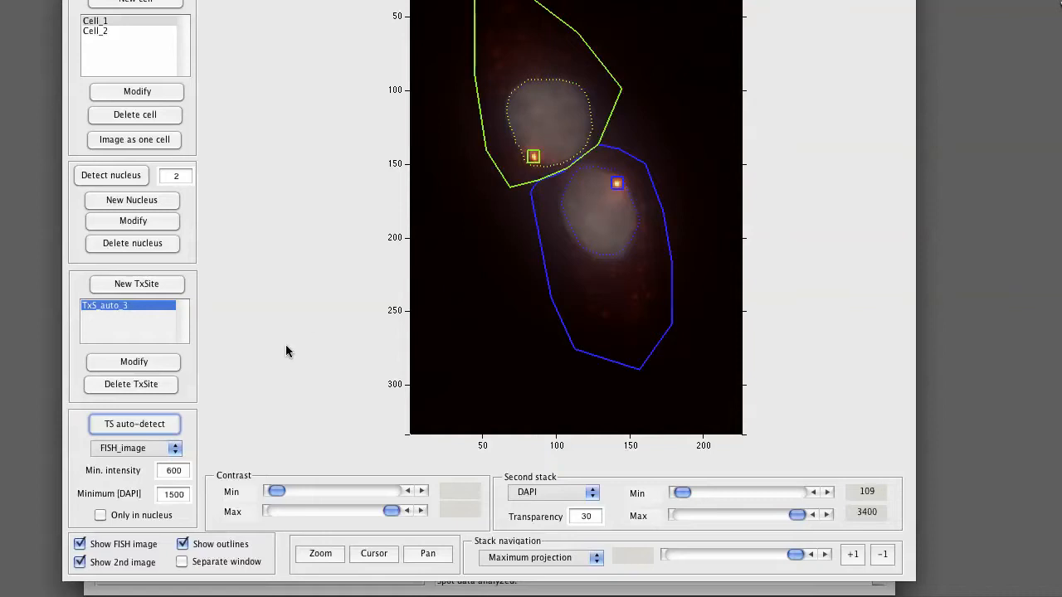
click(185, 472)
double_click(185, 472)
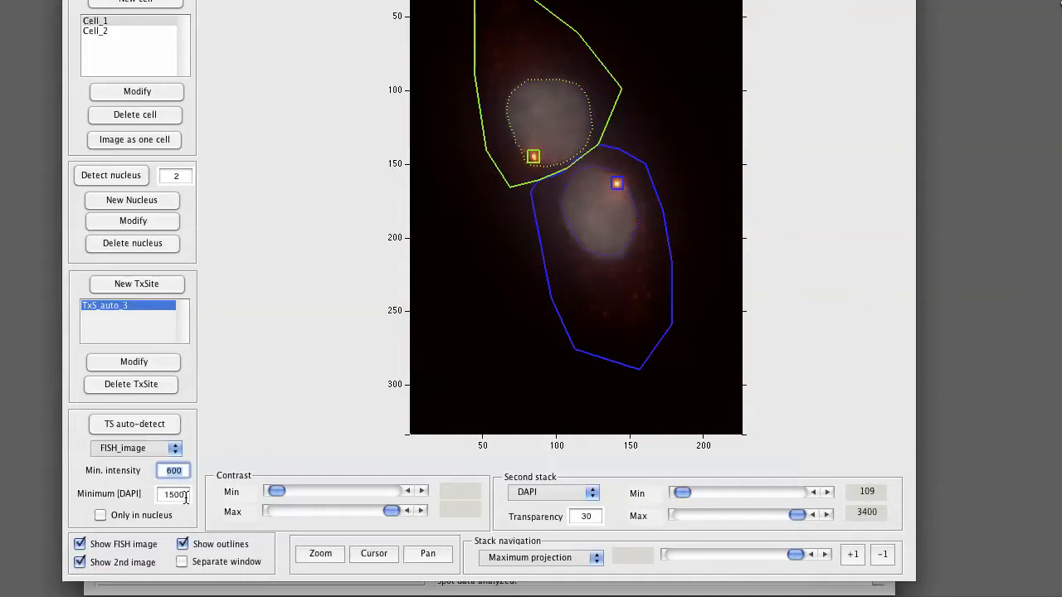
double_click(186, 496)
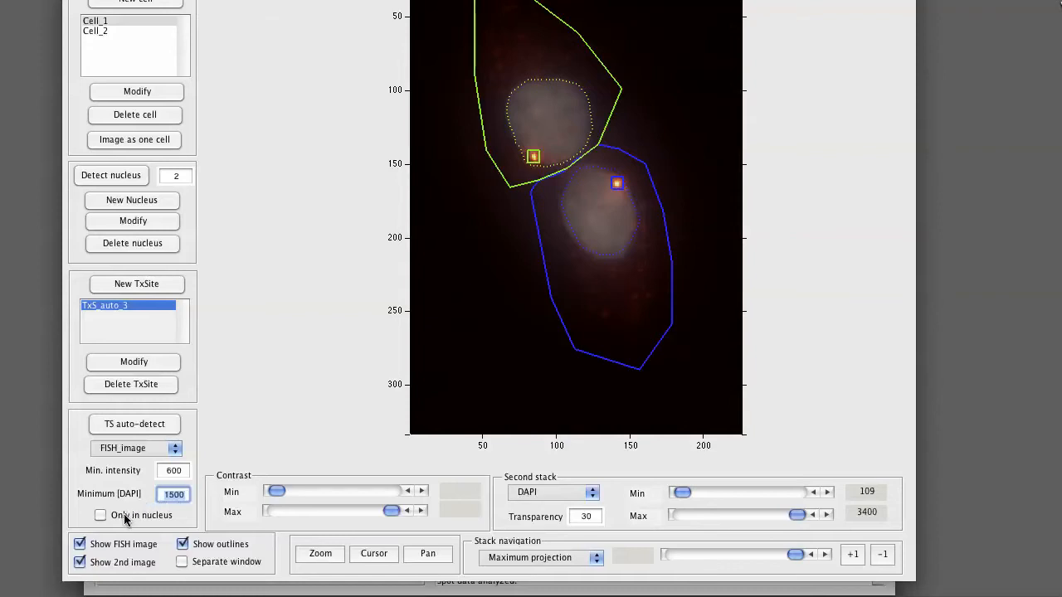
click(126, 520)
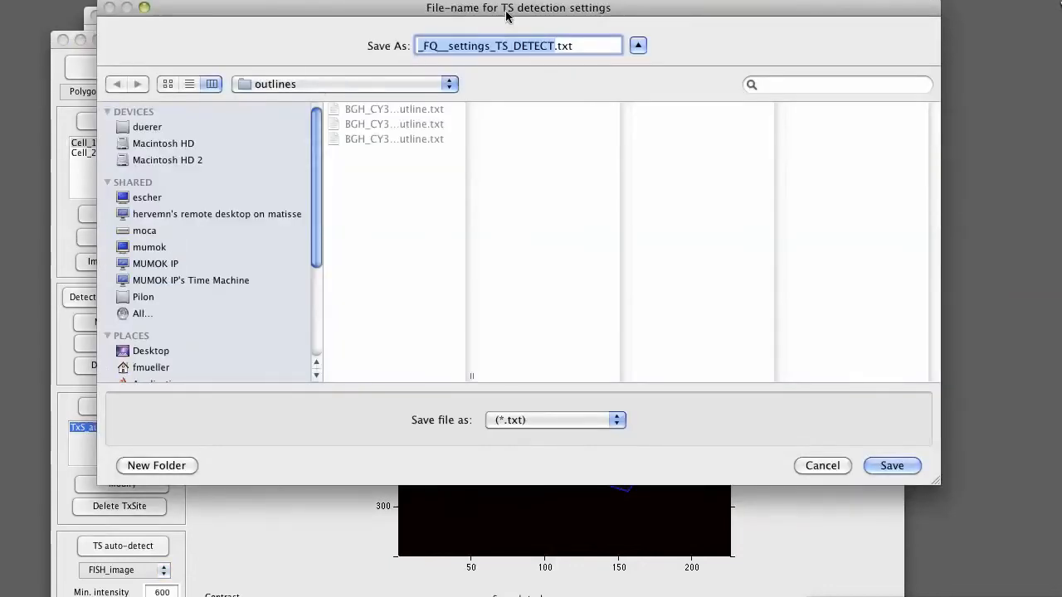
Review the proposed file name and folder for saving the TS detection settings, and dismiss the dialog without saving.
drag(511, 18, 511, 66)
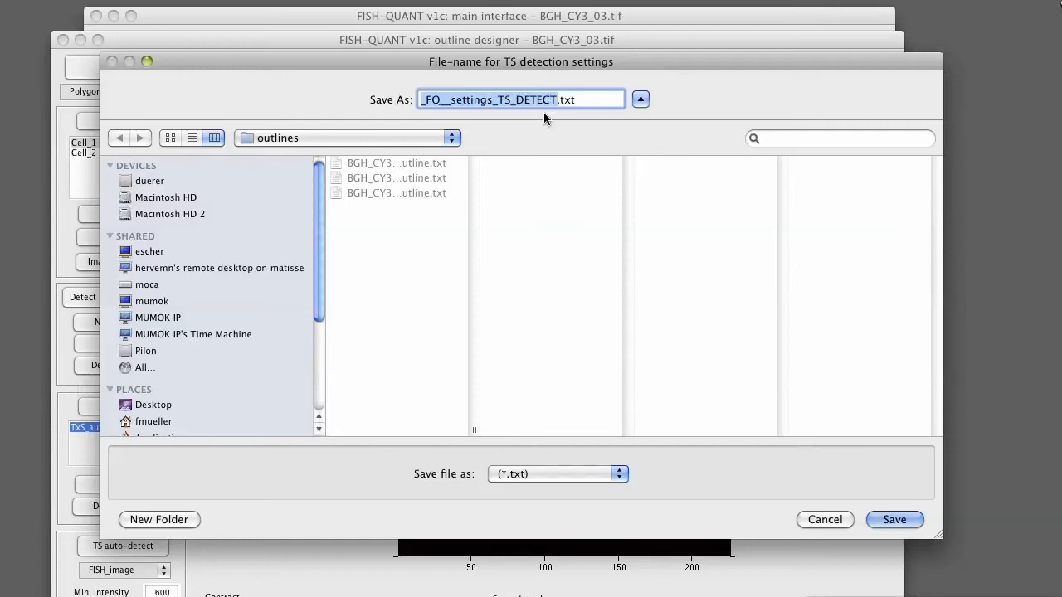
click(824, 520)
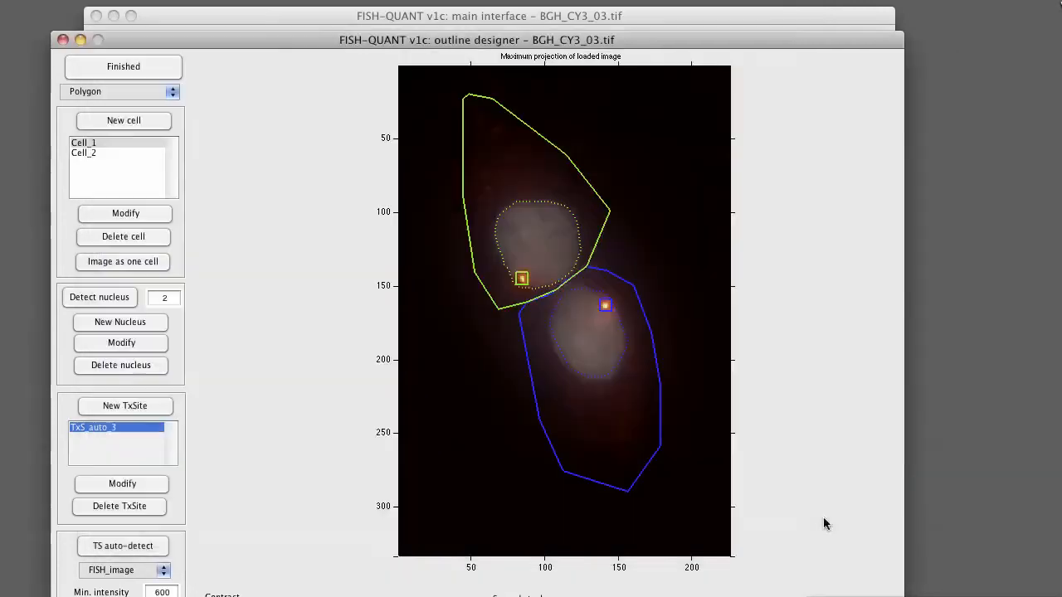